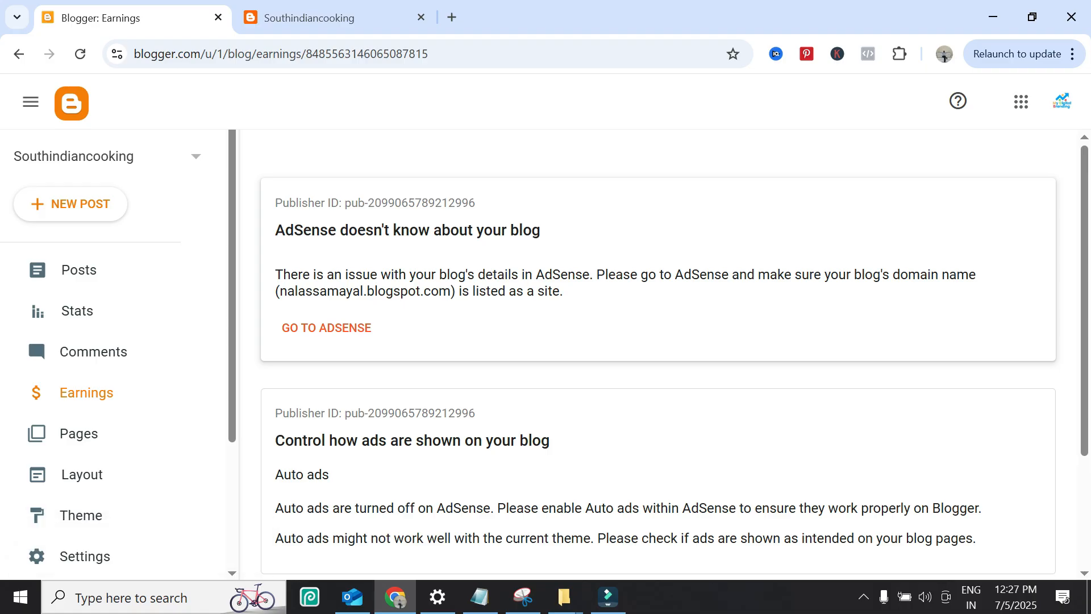
Step: Follow the Earnings page notice about the blog missing from AdSense into AdSense and open its Sites page
{"action": "left_click_drag", "start_coordinate": [291, 274], "coordinate": [938, 274]}
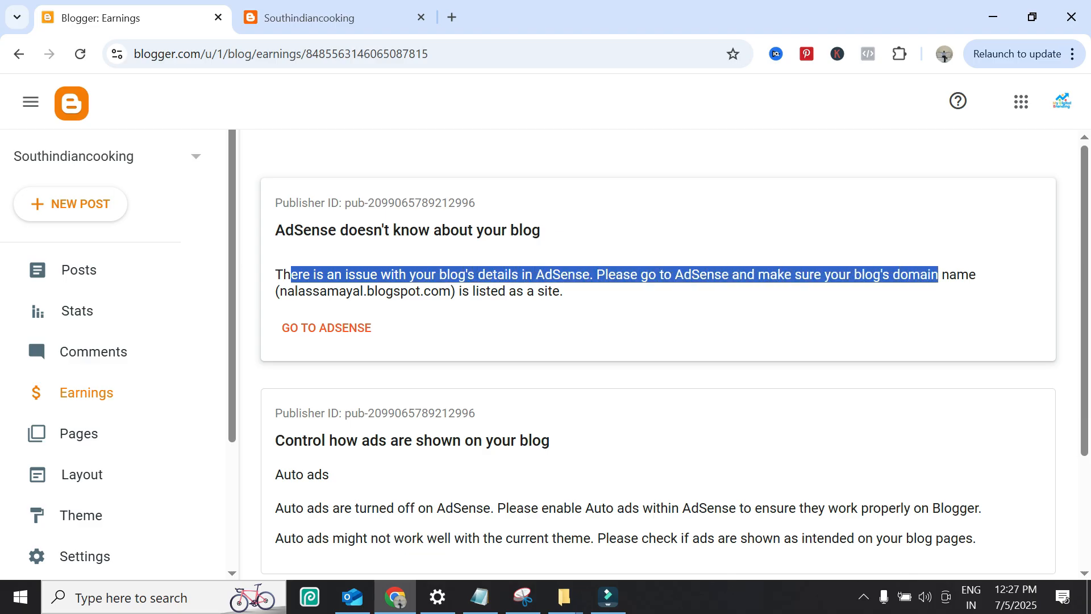
{"action": "left_click_drag", "start_coordinate": [563, 291], "coordinate": [275, 291]}
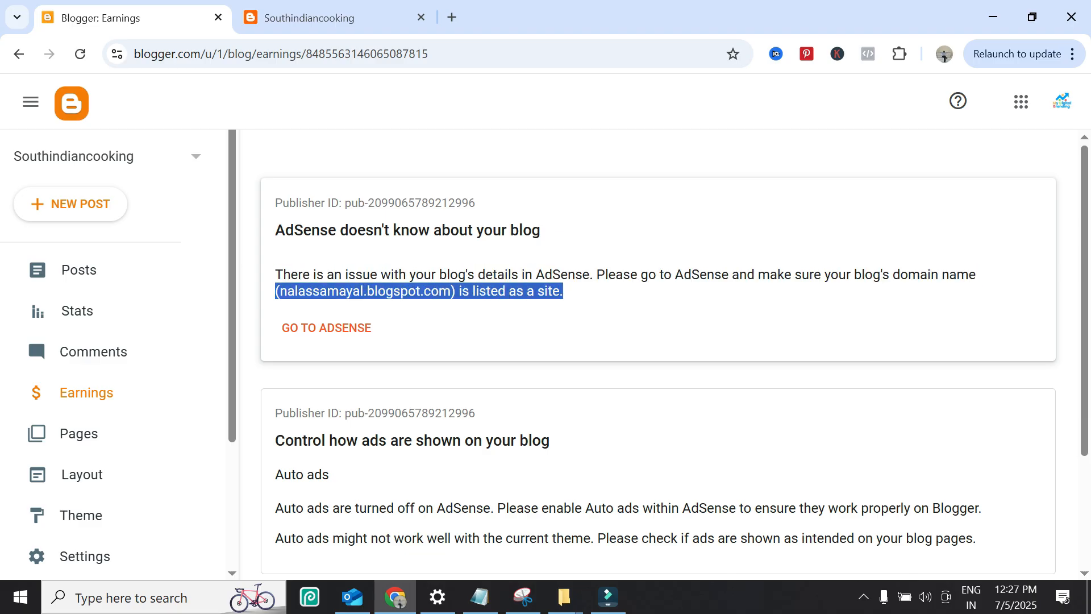
{"action": "left_click", "coordinate": [276, 291]}
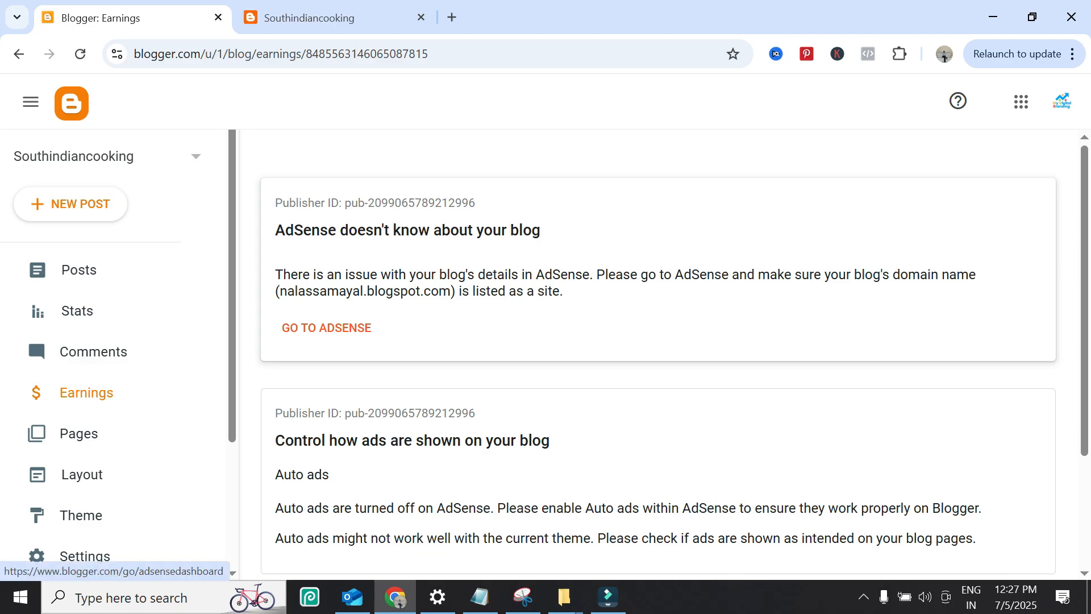
{"action": "left_click", "coordinate": [318, 330]}
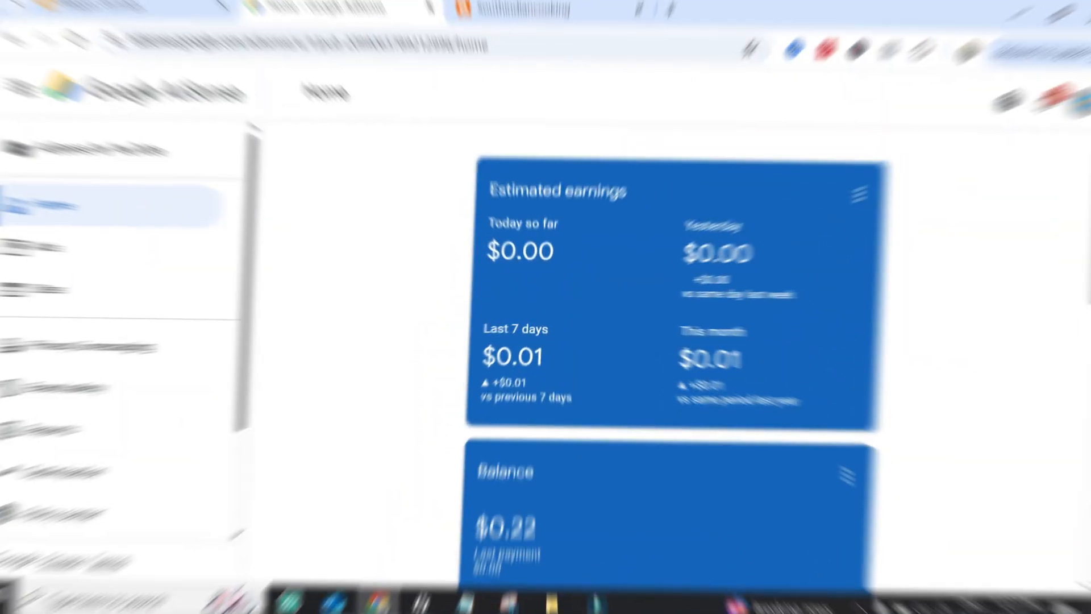
{"action": "scroll", "coordinate": [671, 341], "scroll_direction": "down", "scroll_amount": 15}
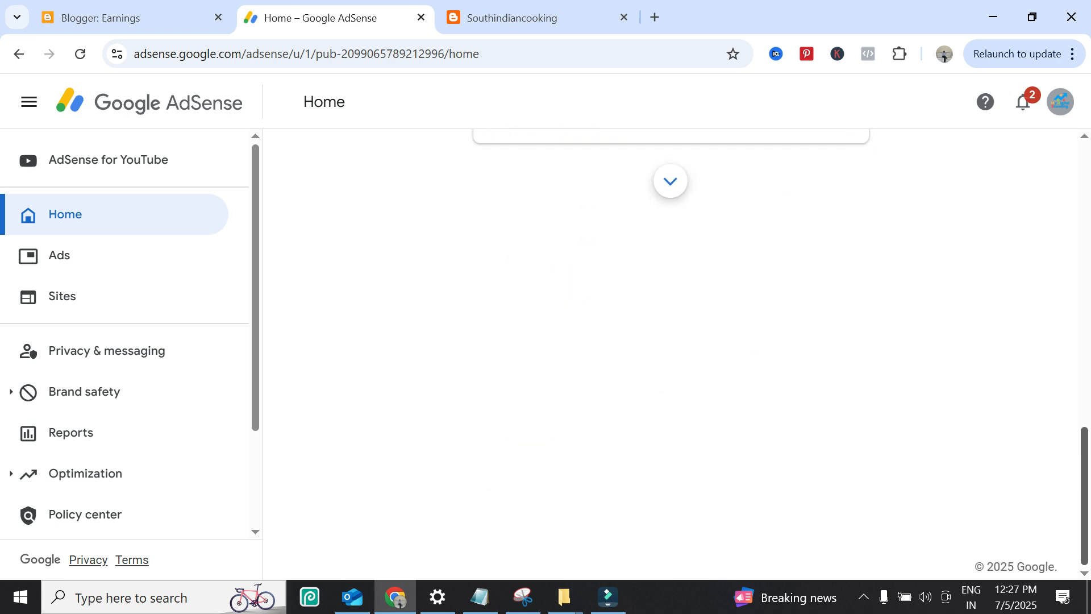
{"action": "scroll", "coordinate": [670, 341], "scroll_direction": "up", "scroll_amount": 15}
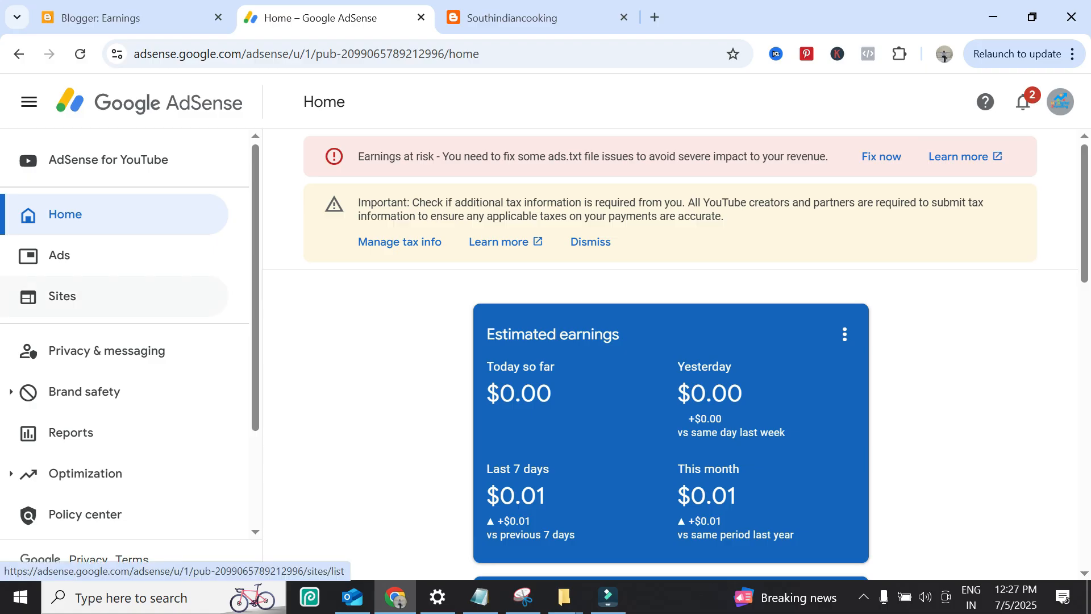
{"action": "left_click", "coordinate": [132, 296]}
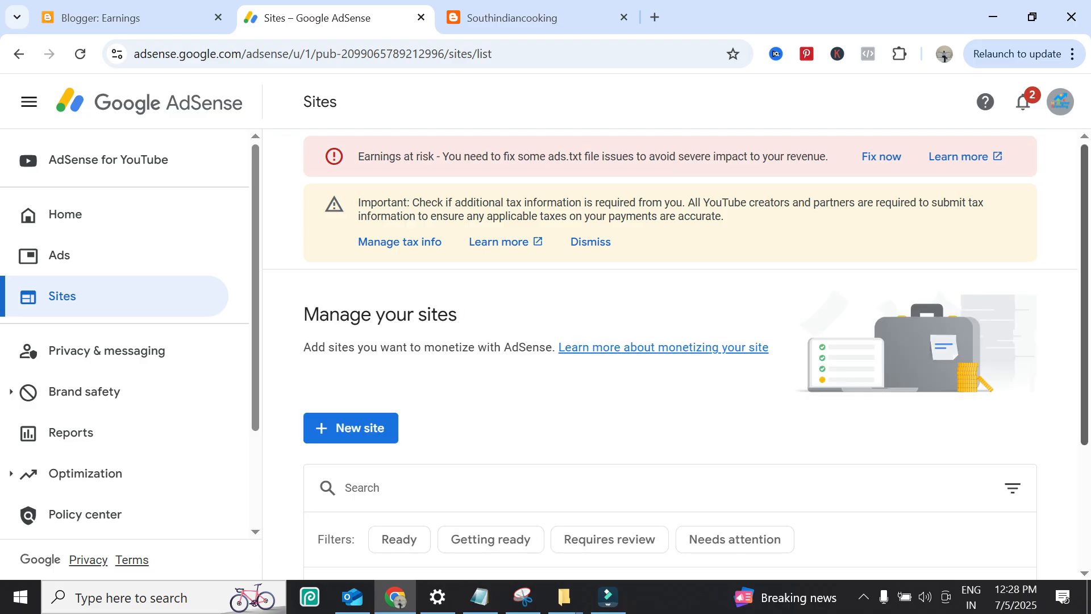
{"action": "scroll", "coordinate": [670, 352], "scroll_direction": "down", "scroll_amount": 3}
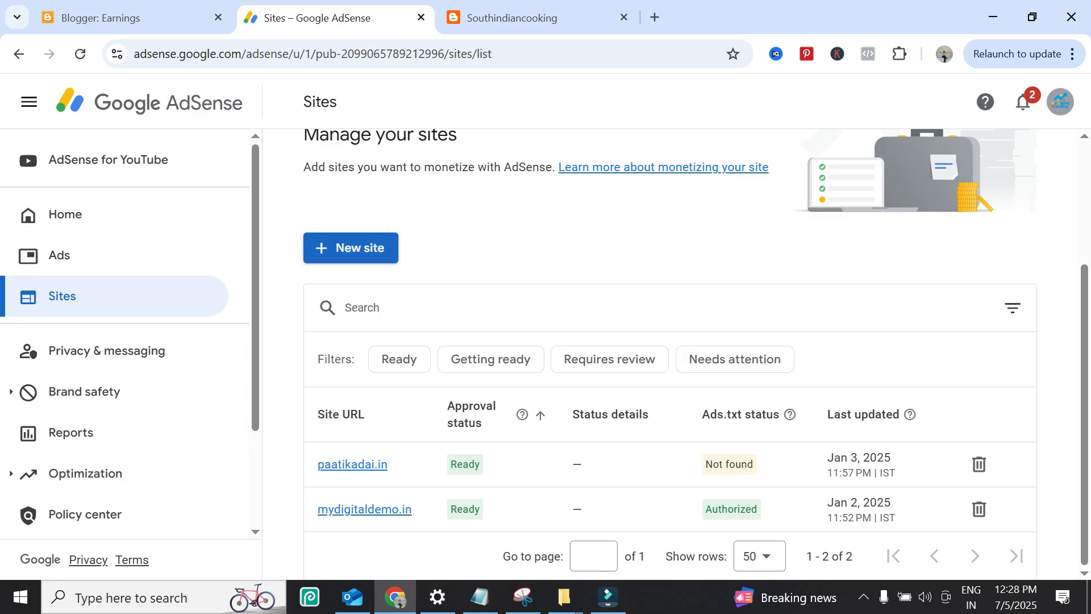
{"action": "left_click", "coordinate": [350, 248]}
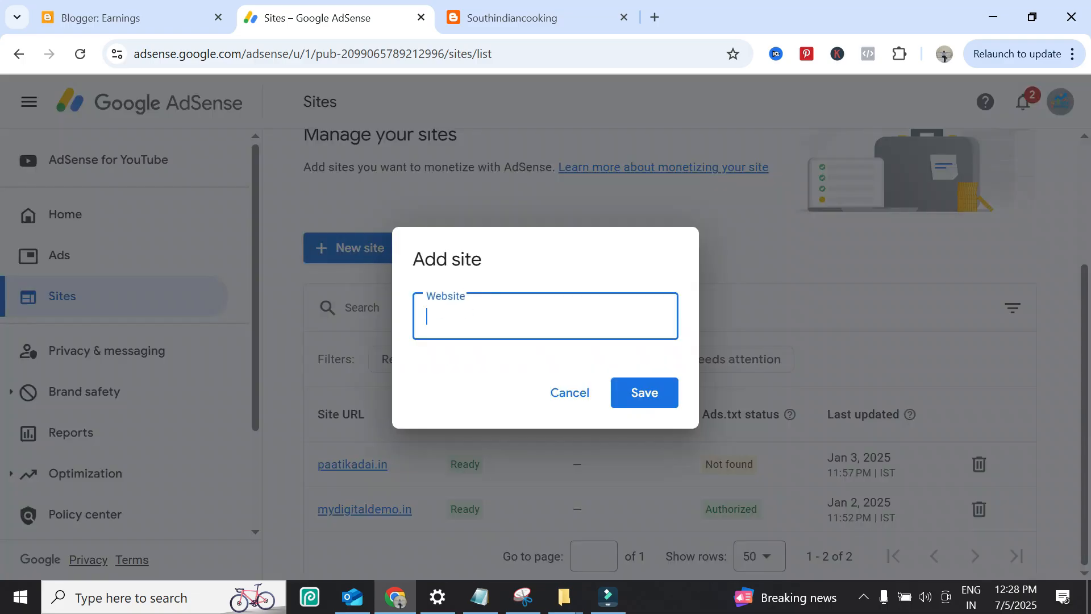
{"action": "left_click", "coordinate": [511, 17]}
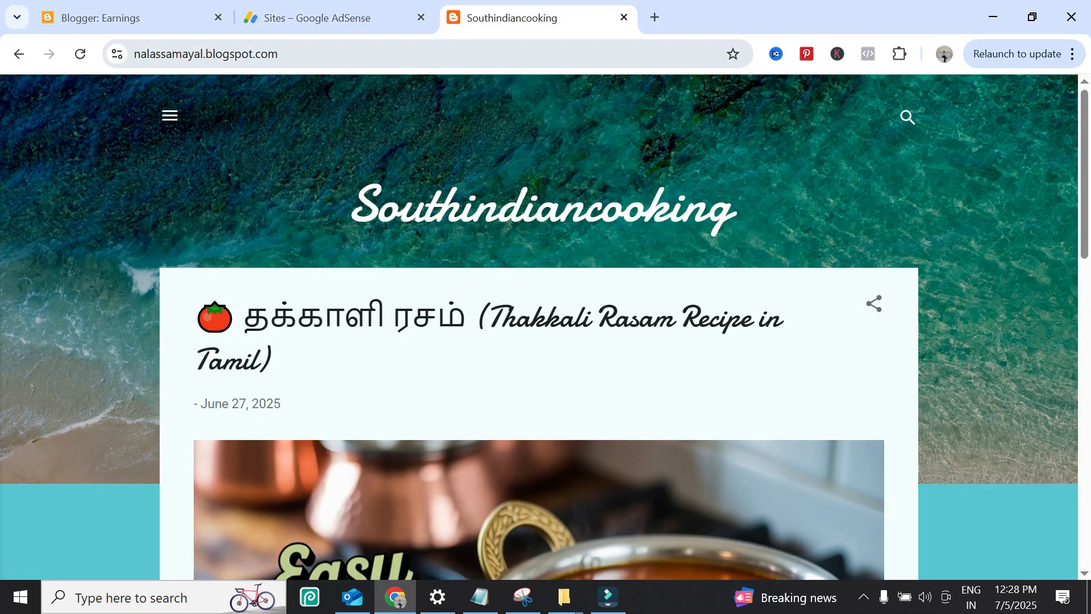
{"action": "left_click", "coordinate": [169, 54]}
{"action": "right_click", "coordinate": [169, 55]}
{"action": "left_click", "coordinate": [227, 215]}
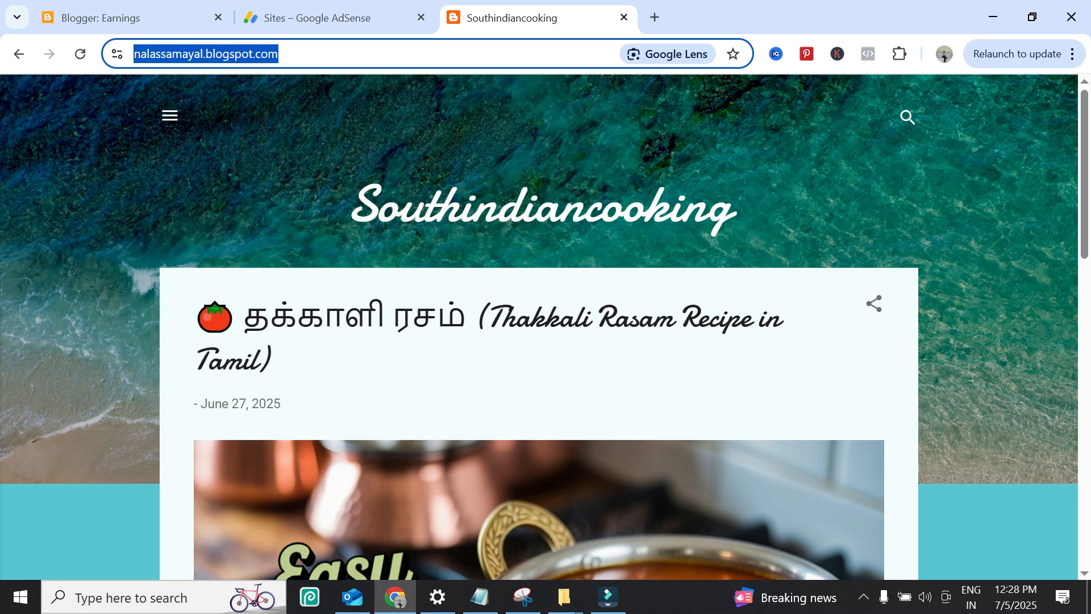
{"action": "left_click", "coordinate": [335, 18]}
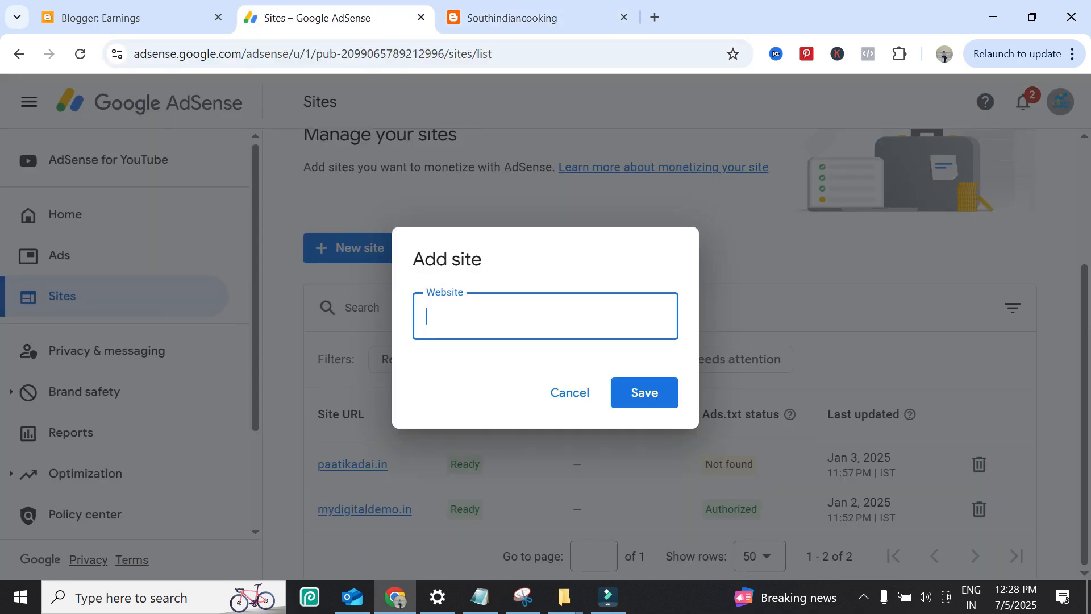
{"action": "key", "text": "ctrl+v"}
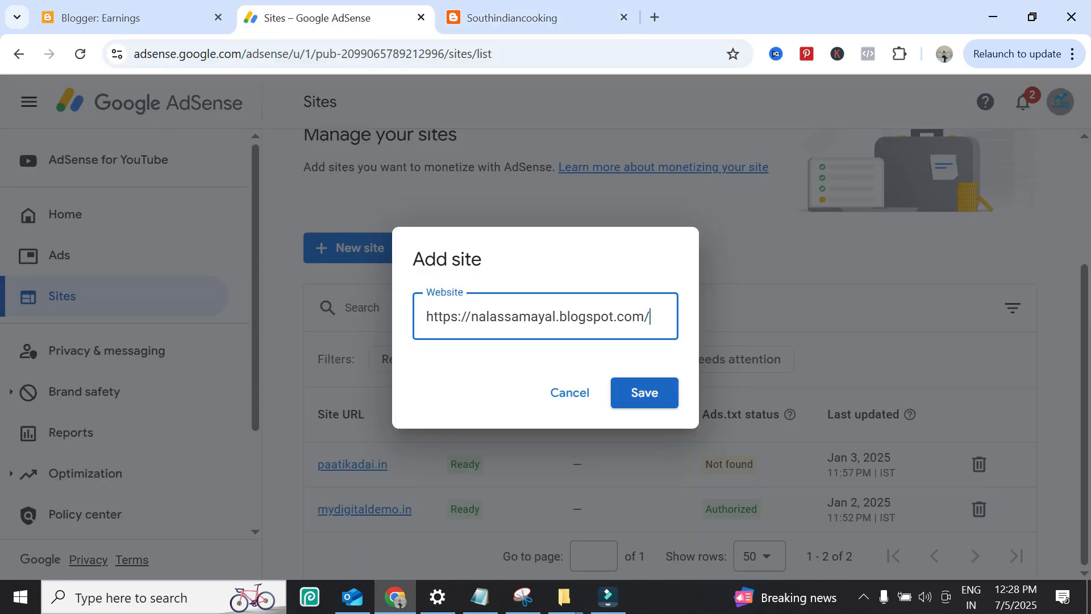
{"action": "left_click", "coordinate": [644, 393]}
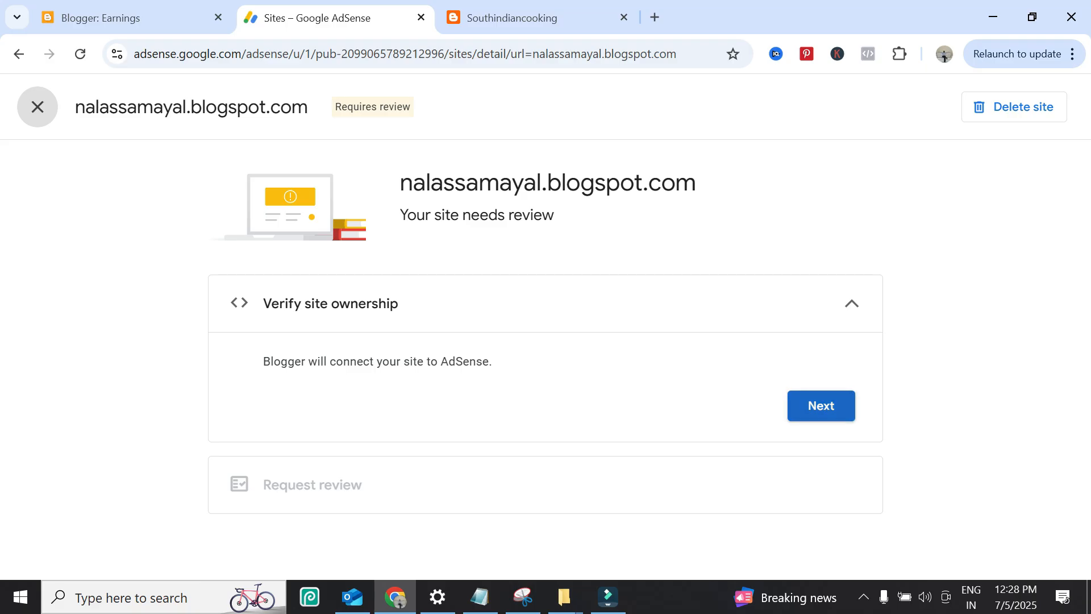
Step: Complete the site ownership verification through Blogger and request an AdSense review for nalassamayal.blogspot.com
{"action": "left_click", "coordinate": [821, 405]}
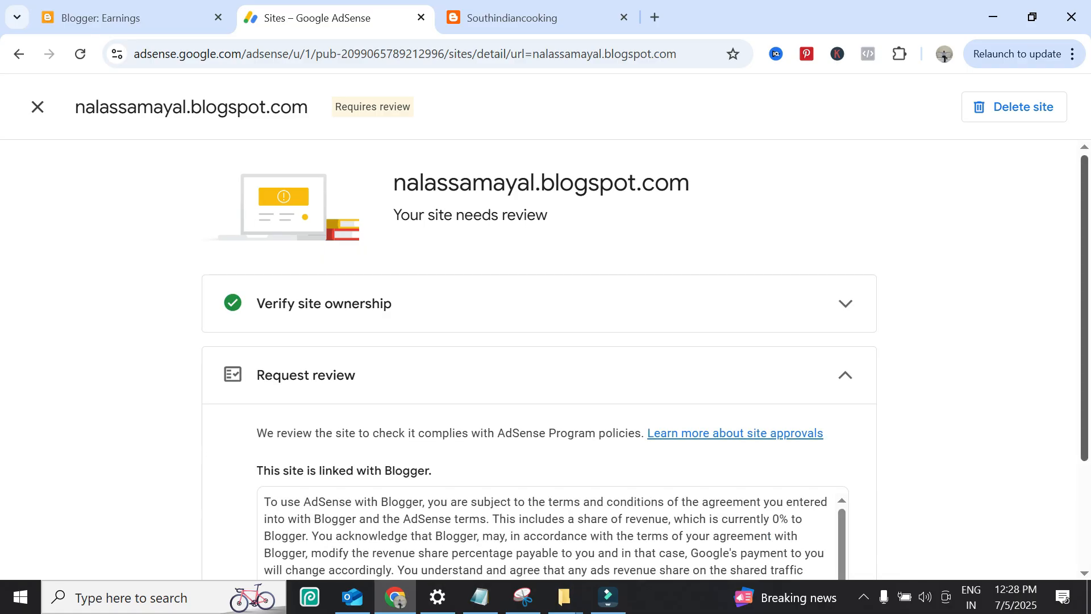
{"action": "scroll", "coordinate": [539, 364], "scroll_direction": "down", "scroll_amount": 3}
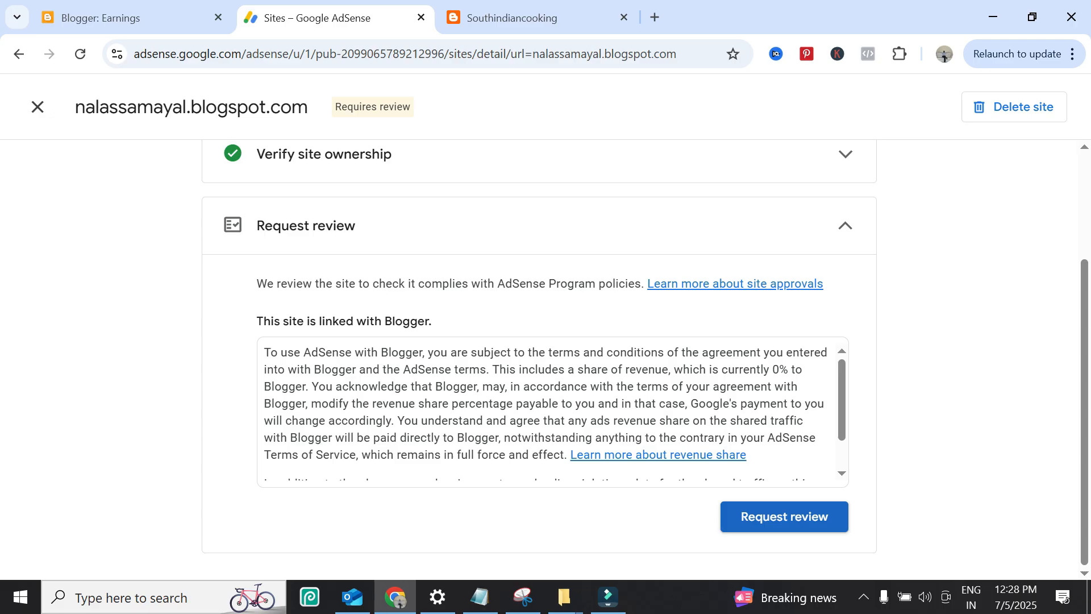
{"action": "left_click", "coordinate": [784, 516]}
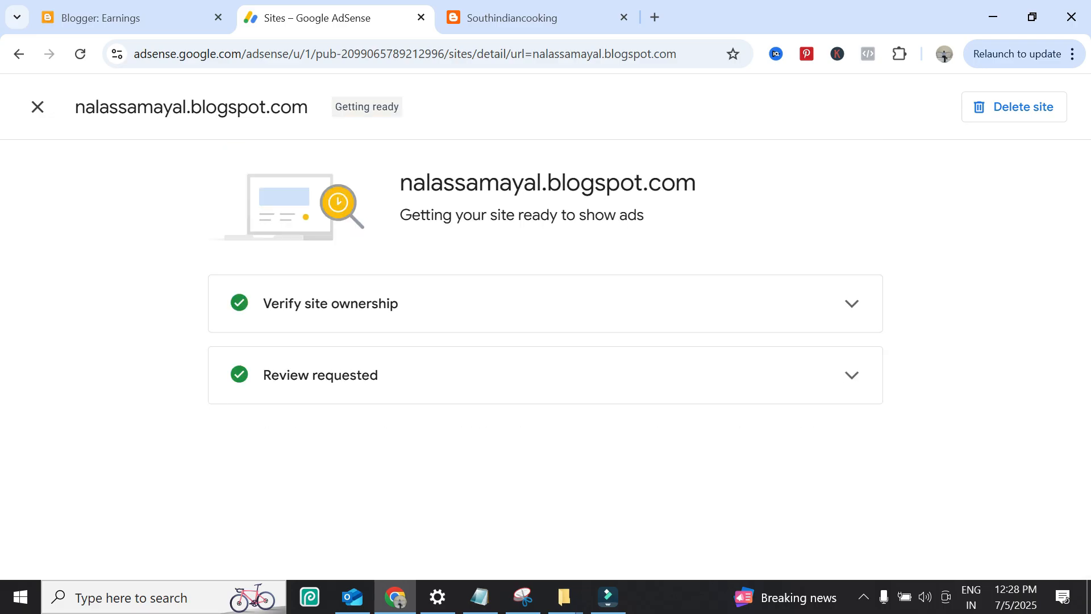
Step: Check the details of the requested review, then return to the list of managed sites
{"action": "left_click", "coordinate": [380, 376]}
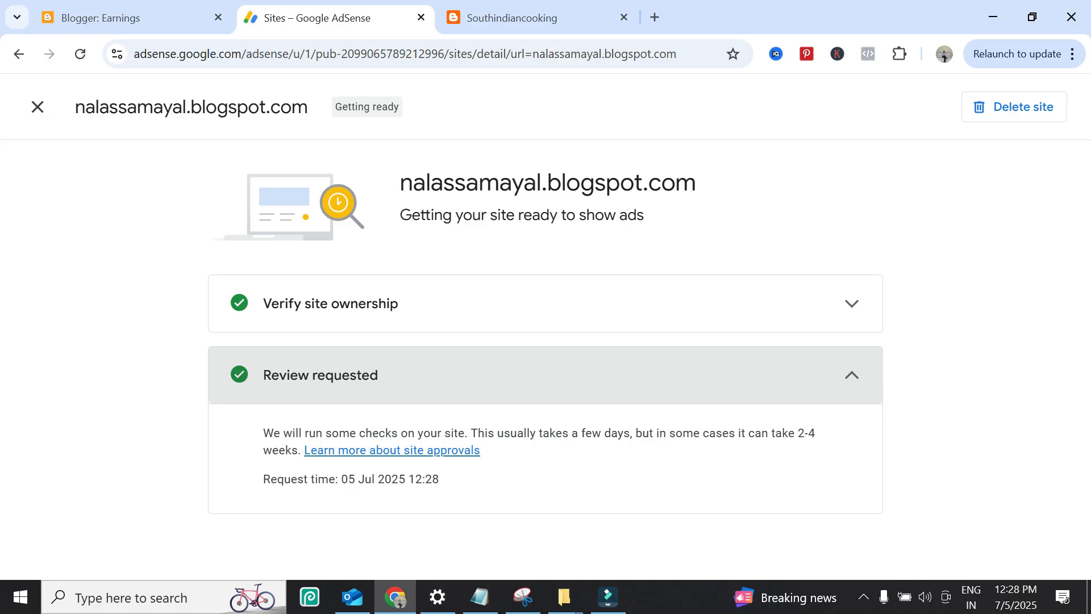
{"action": "left_click", "coordinate": [380, 376]}
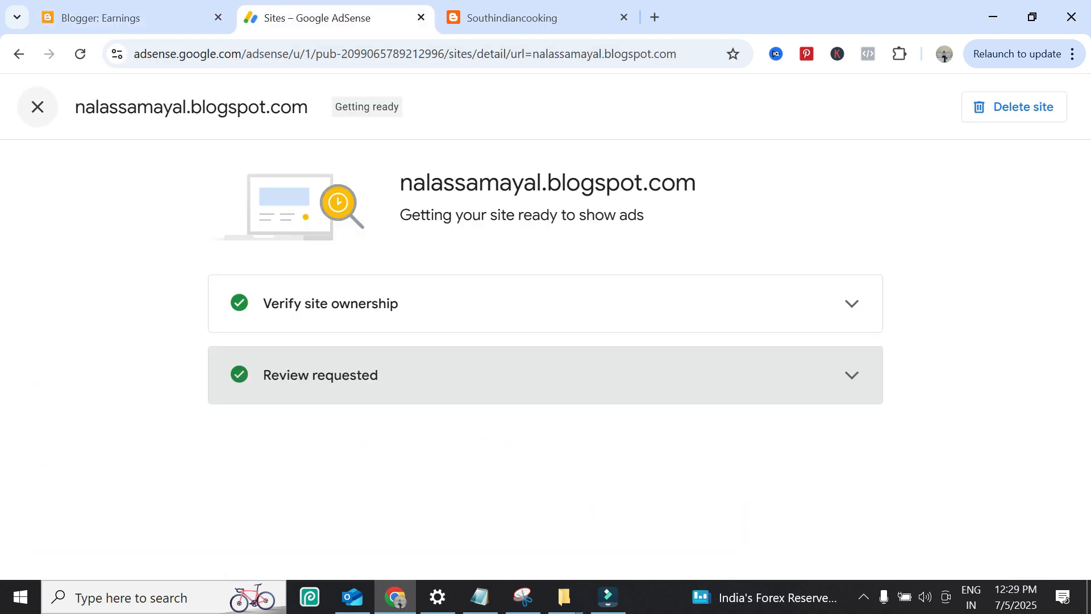
{"action": "left_click", "coordinate": [38, 107]}
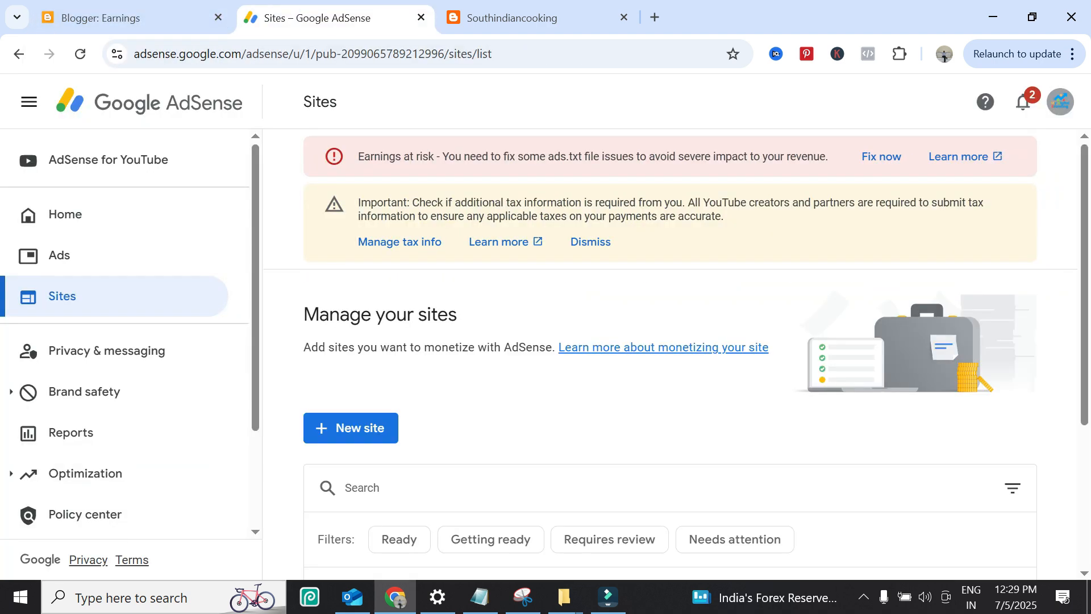
{"action": "scroll", "coordinate": [670, 353], "scroll_direction": "down", "scroll_amount": 4}
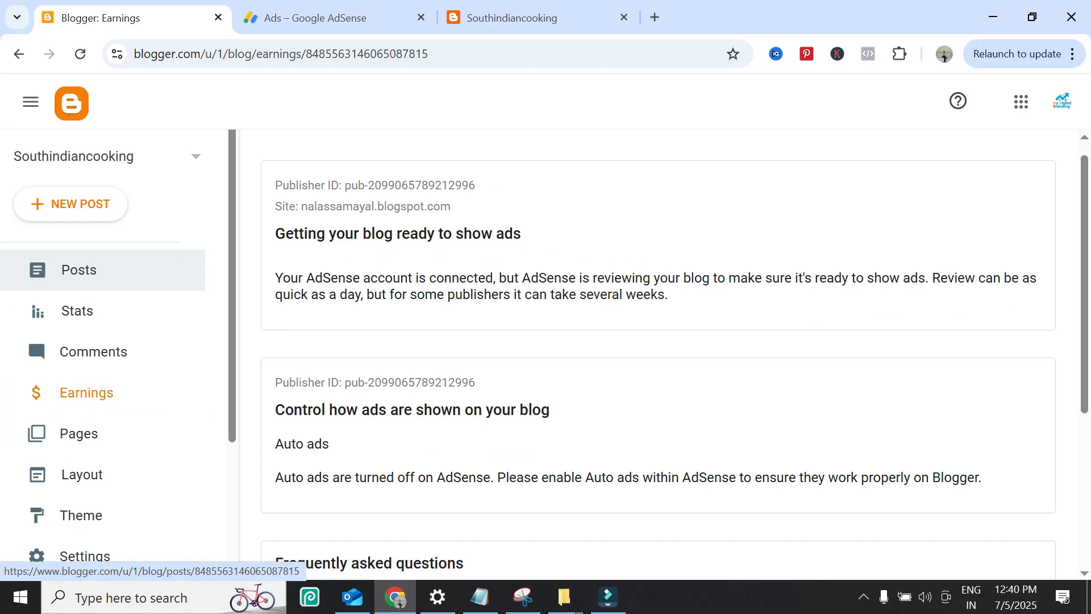
Step: Open the Blogger layout of Southindiancooking and examine which sections can hold AdSense gadgets
{"action": "left_click", "coordinate": [82, 474]}
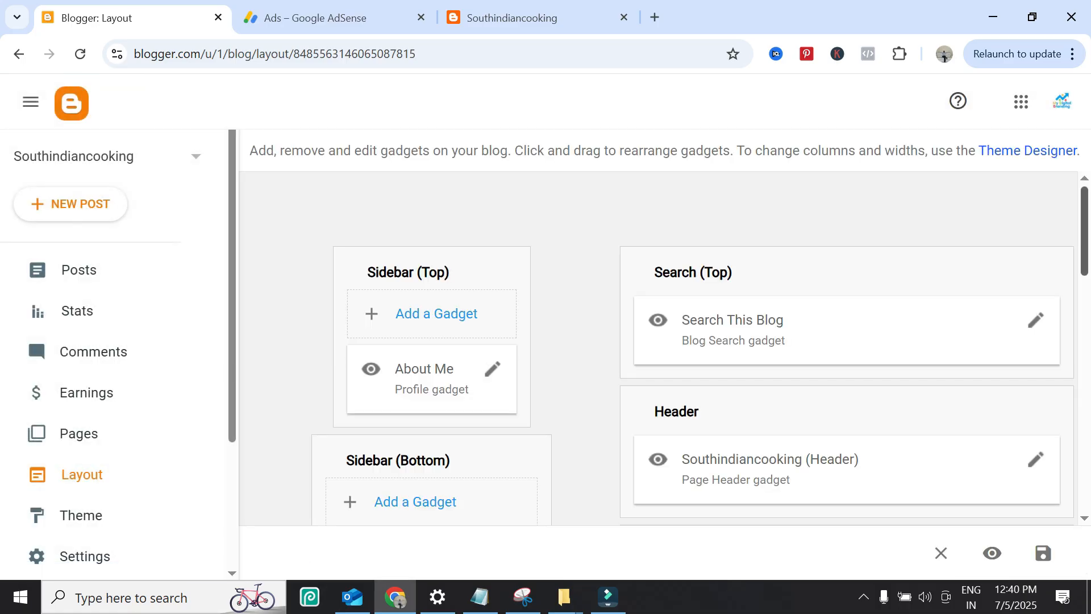
{"action": "scroll", "coordinate": [659, 347], "scroll_direction": "down", "scroll_amount": 2}
{"action": "scroll", "coordinate": [659, 347], "scroll_direction": "down", "scroll_amount": 1}
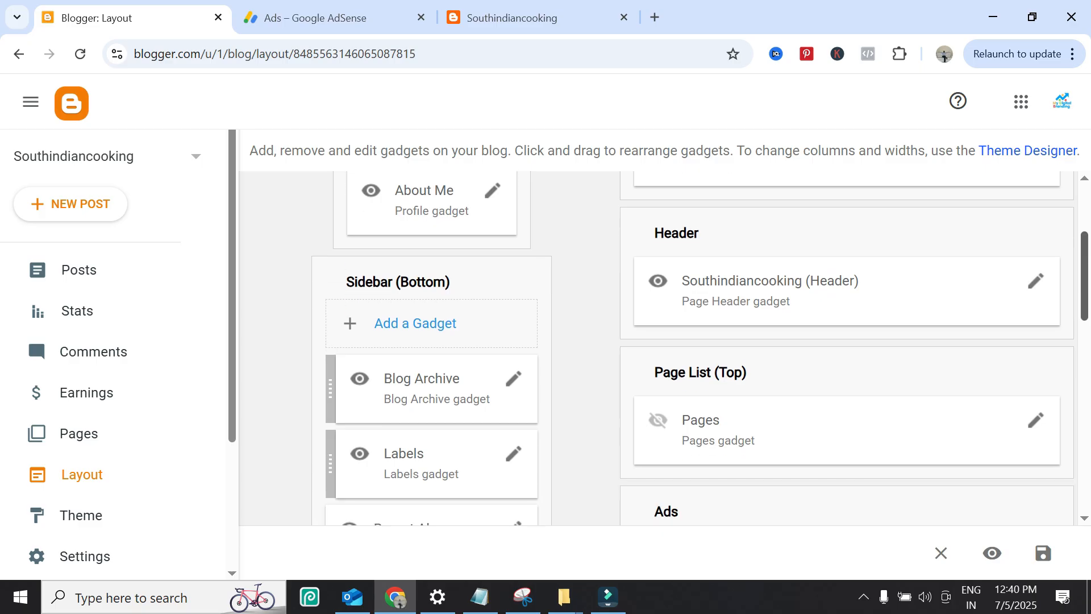
{"action": "scroll", "coordinate": [659, 346], "scroll_direction": "down", "scroll_amount": 4}
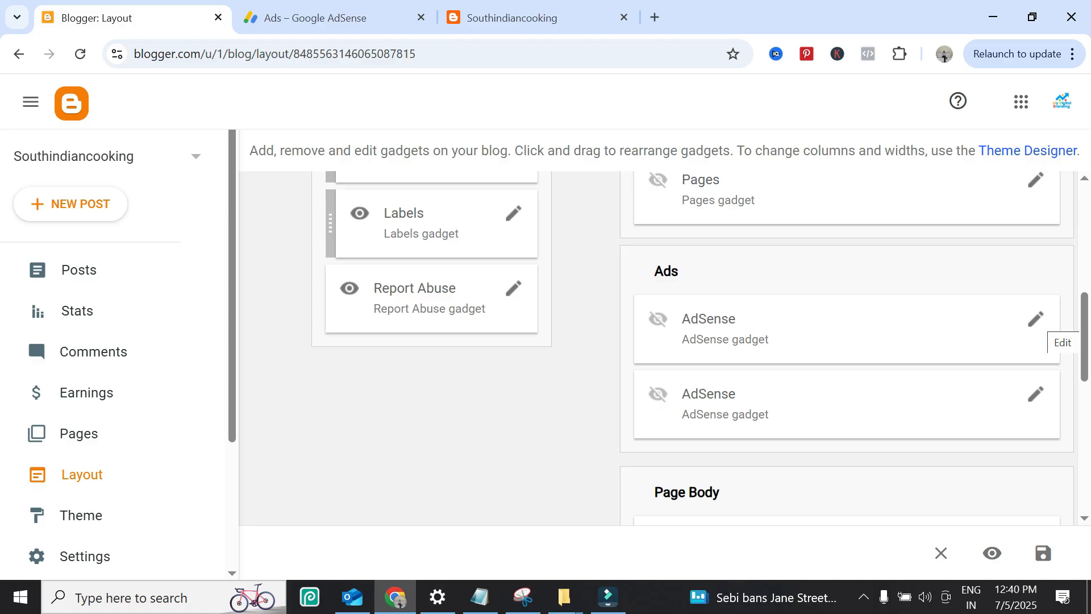
{"action": "scroll", "coordinate": [659, 346], "scroll_direction": "down", "scroll_amount": 3}
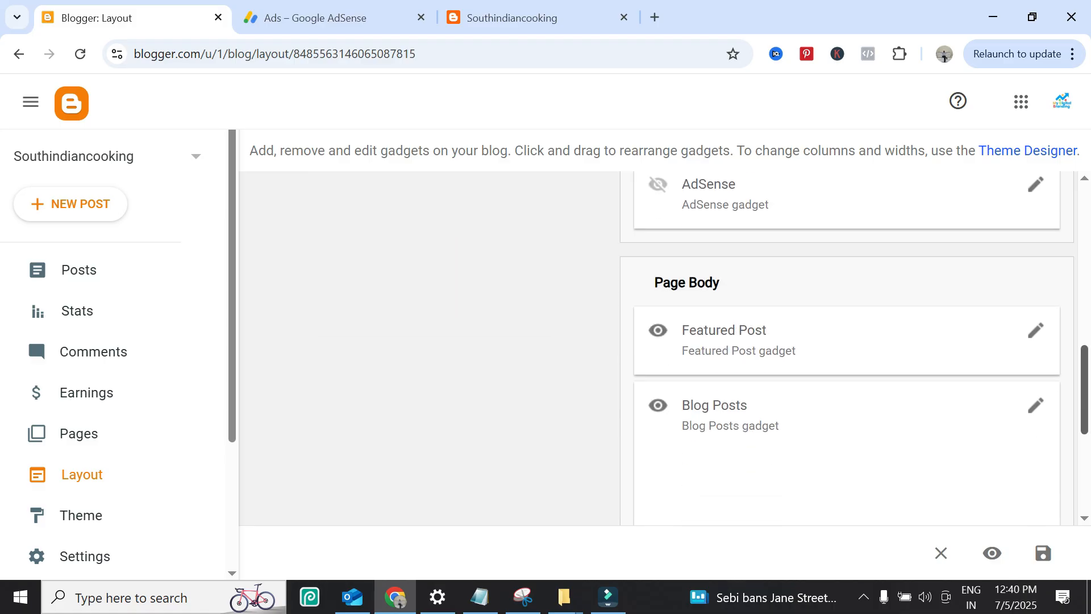
{"action": "scroll", "coordinate": [852, 346], "scroll_direction": "down", "scroll_amount": 4}
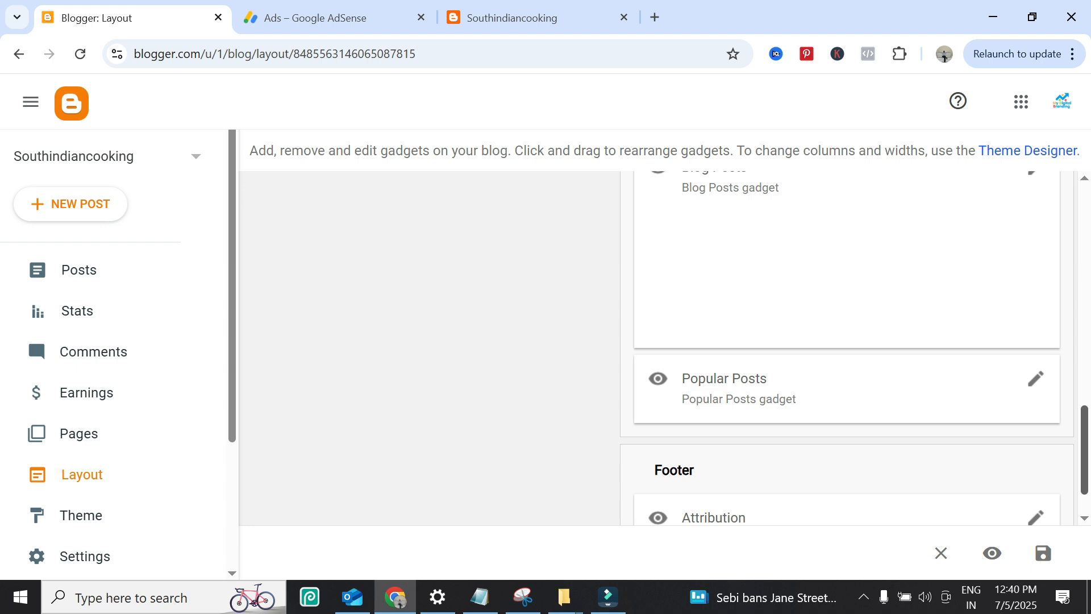
{"action": "scroll", "coordinate": [699, 347], "scroll_direction": "up", "scroll_amount": 8}
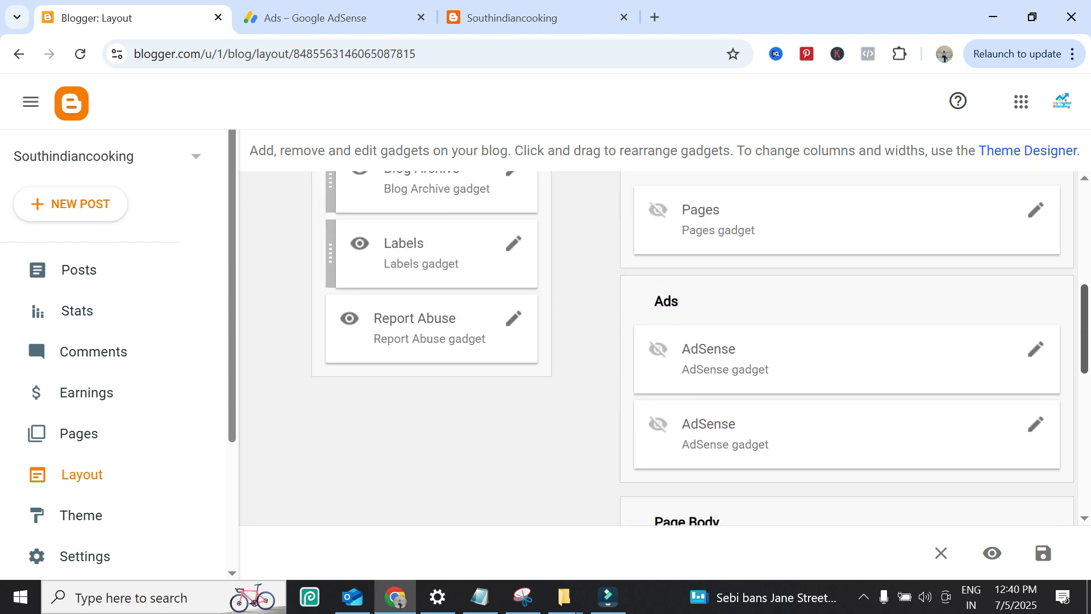
{"action": "scroll", "coordinate": [699, 347], "scroll_direction": "up", "scroll_amount": 3}
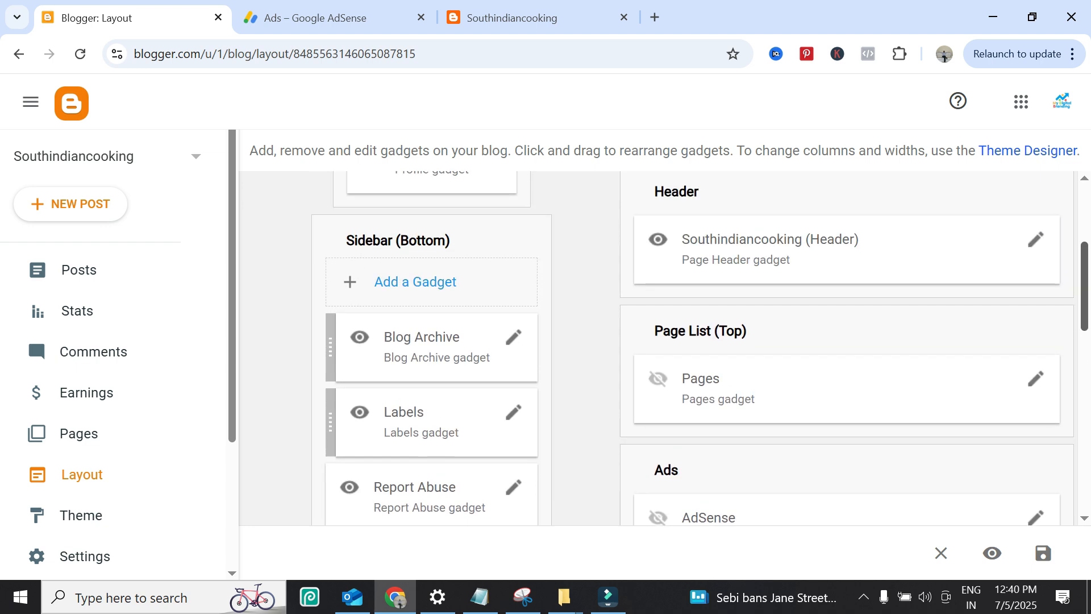
{"action": "scroll", "coordinate": [699, 347], "scroll_direction": "up", "scroll_amount": 3}
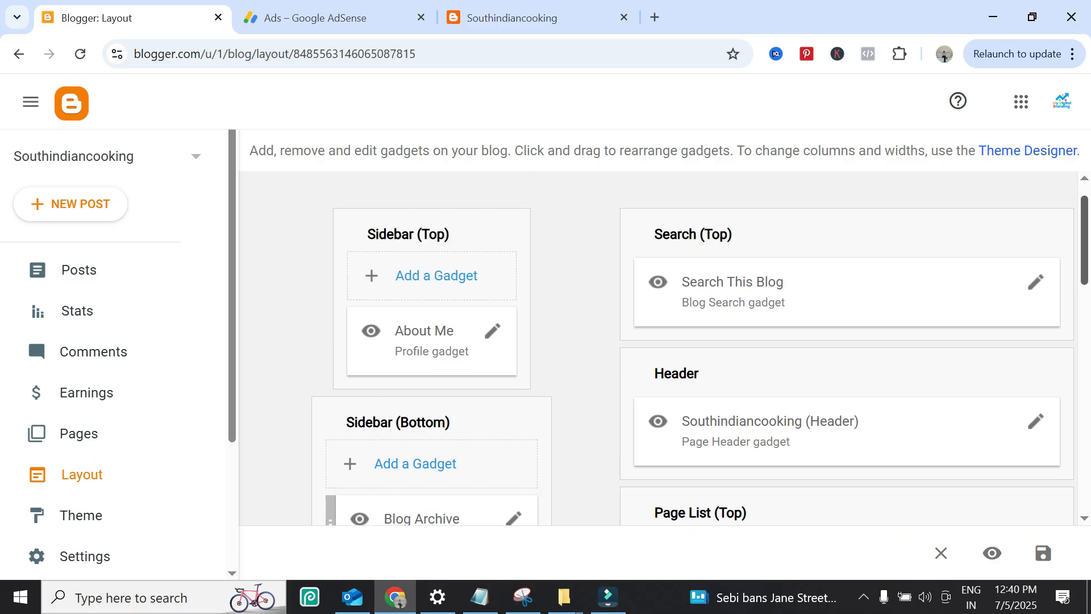
Step: Set the first AdSense gadget in the Ads section to the 250 x 250 Square format and save it
{"action": "scroll", "coordinate": [659, 346], "scroll_direction": "down", "scroll_amount": 6}
{"action": "left_click", "coordinate": [1035, 381]}
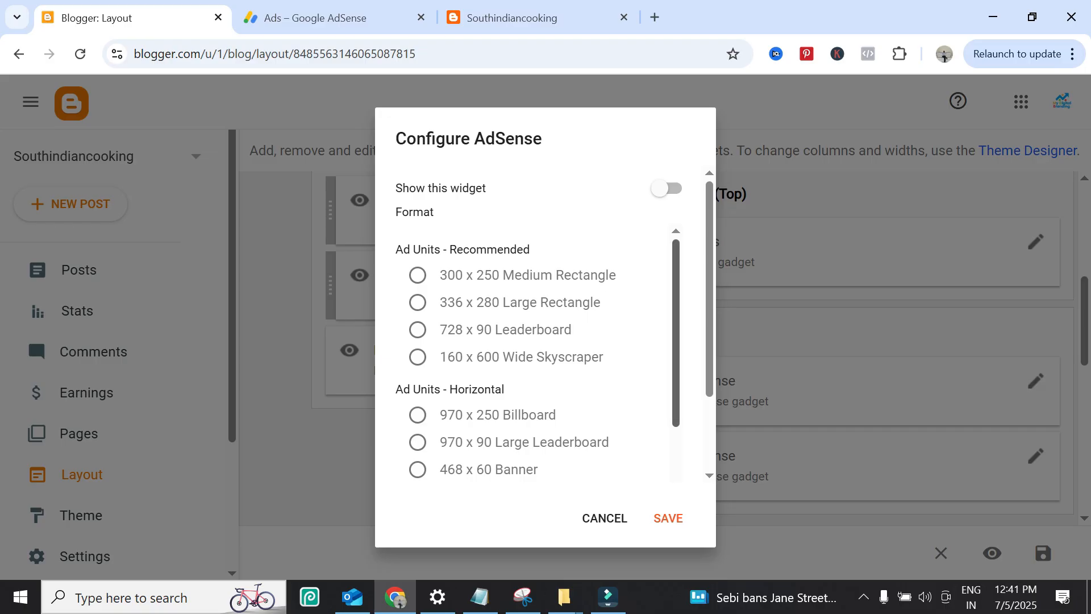
{"action": "scroll", "coordinate": [534, 353], "scroll_direction": "down", "scroll_amount": 5}
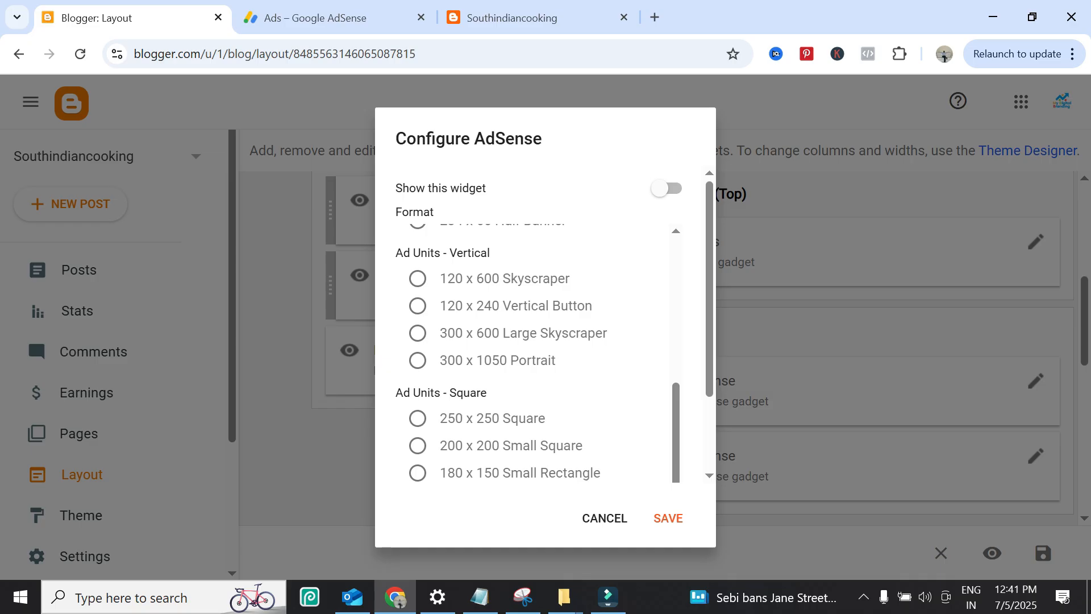
{"action": "left_click", "coordinate": [418, 418]}
{"action": "left_click", "coordinate": [668, 518]}
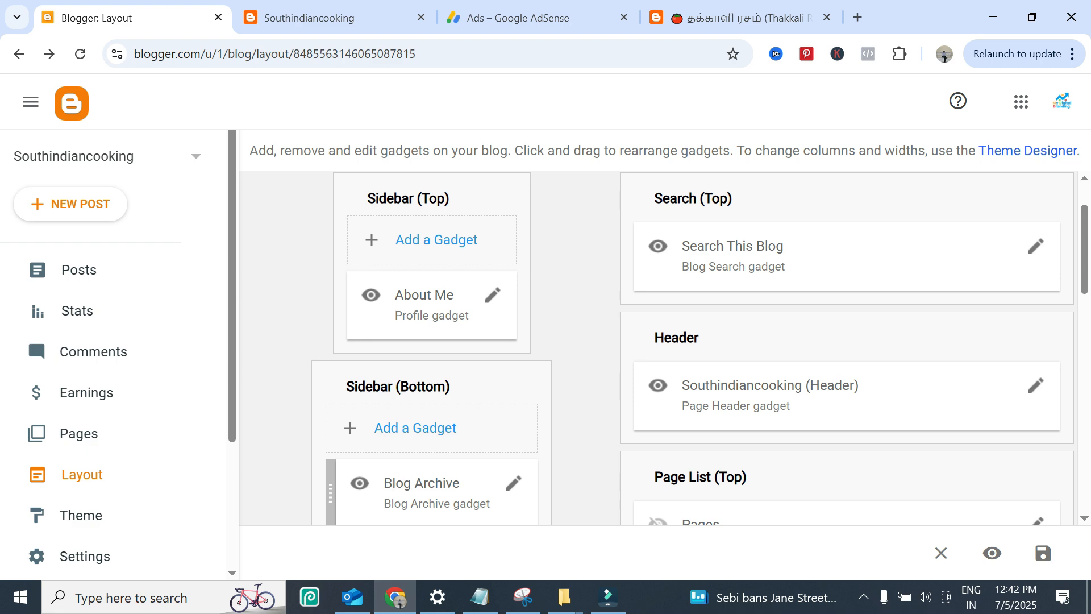
Step: Add an AdSense gadget to the Sidebar (Bottom) section with the 970 x 90 Large Leaderboard format and save it
{"action": "scroll", "coordinate": [699, 347], "scroll_direction": "down", "scroll_amount": 3}
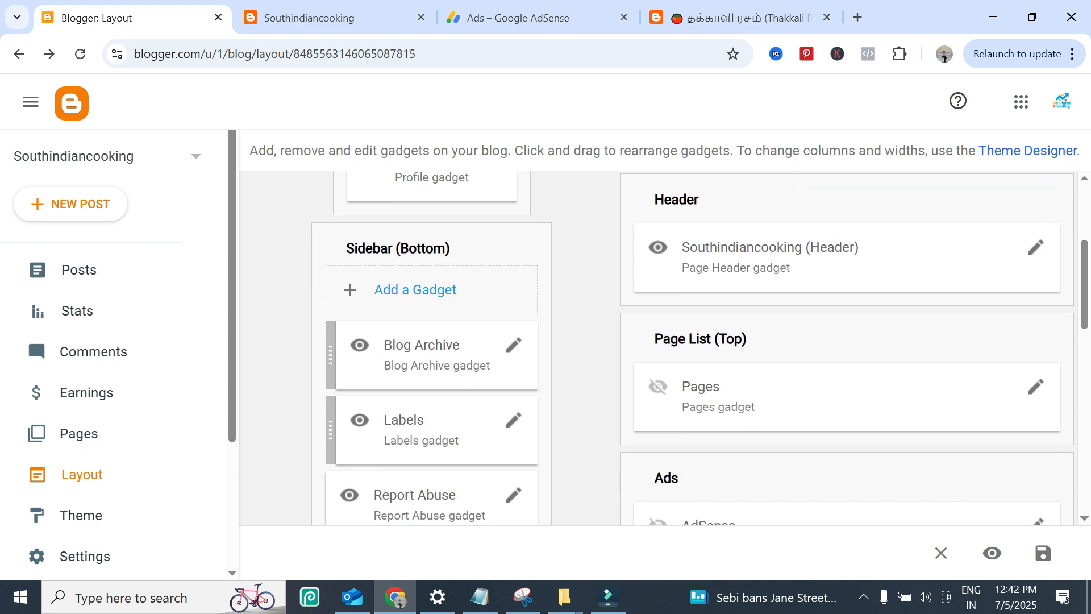
{"action": "left_click", "coordinate": [415, 290]}
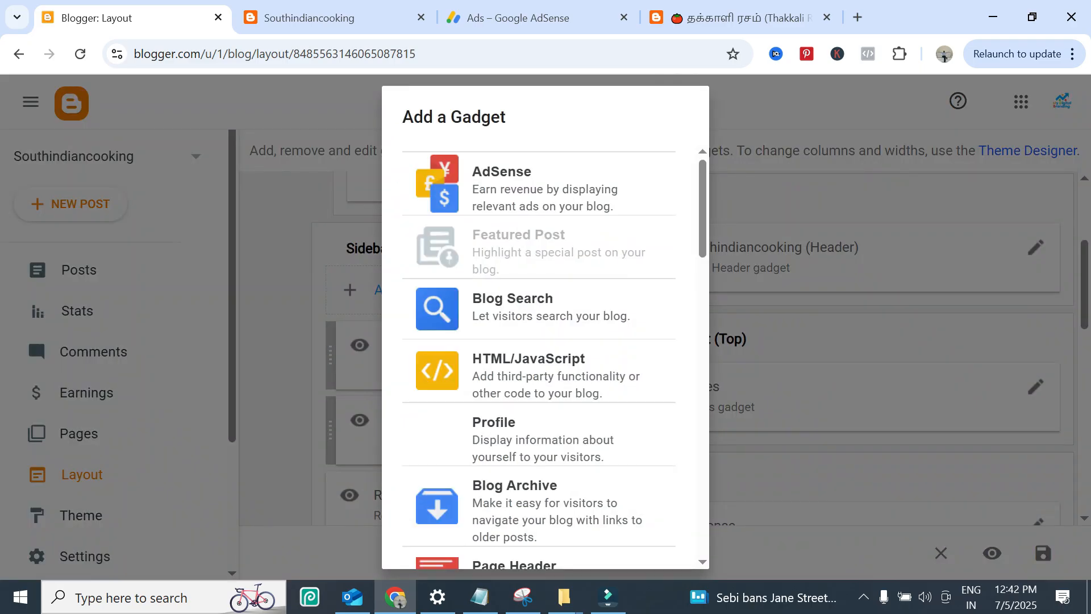
{"action": "left_click", "coordinate": [548, 184]}
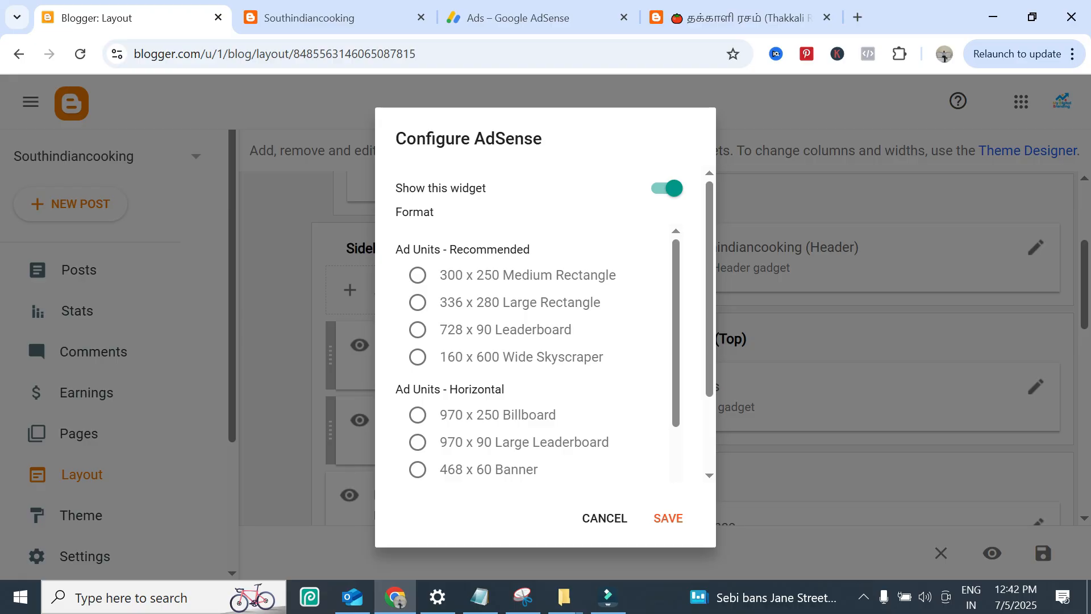
{"action": "left_click", "coordinate": [417, 415]}
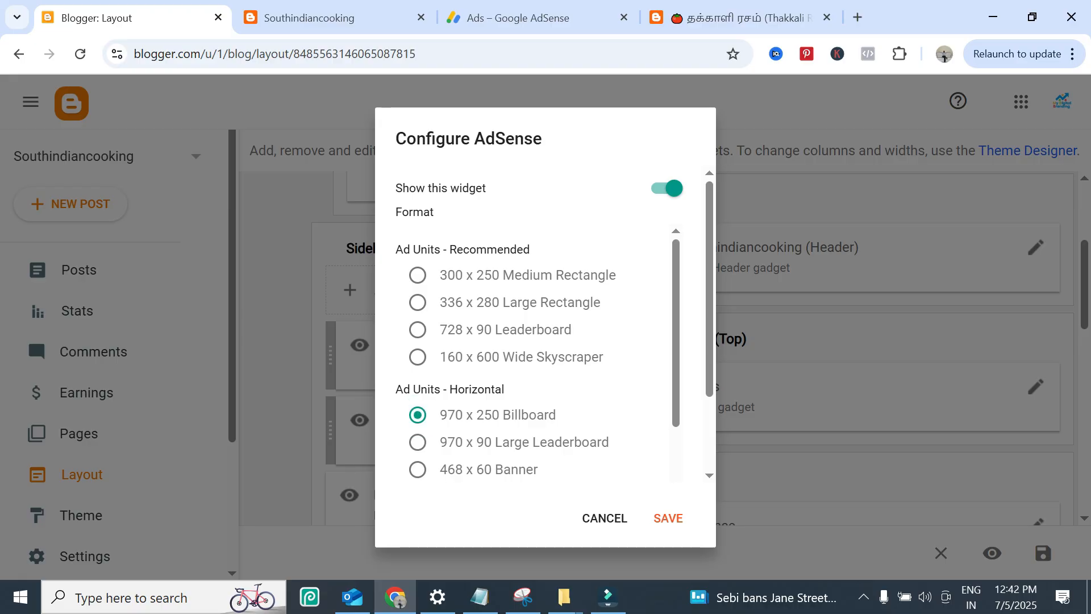
{"action": "left_click", "coordinate": [417, 442]}
{"action": "left_click", "coordinate": [668, 519]}
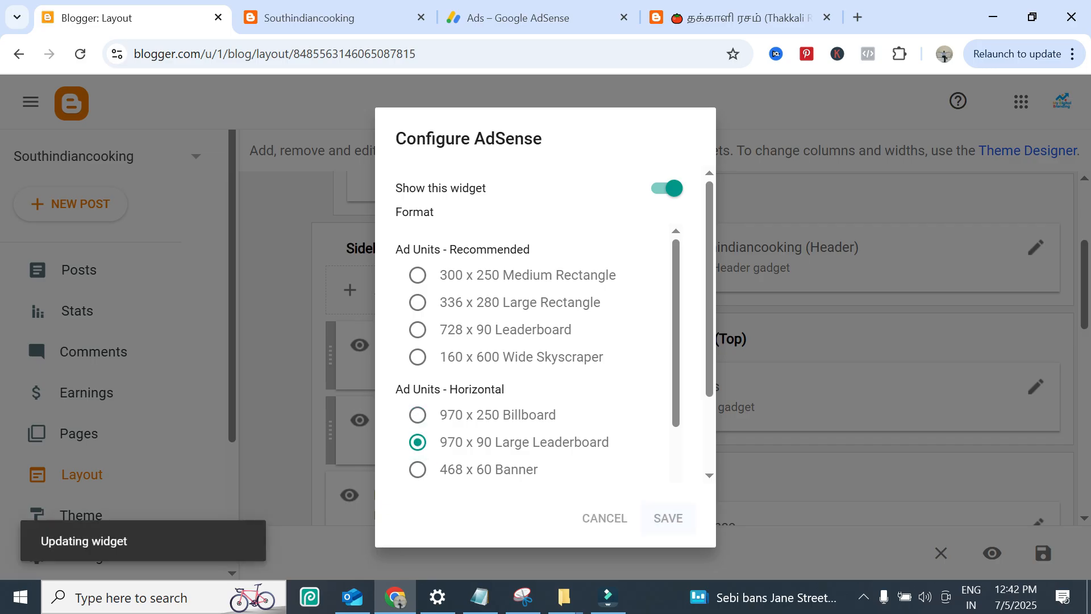